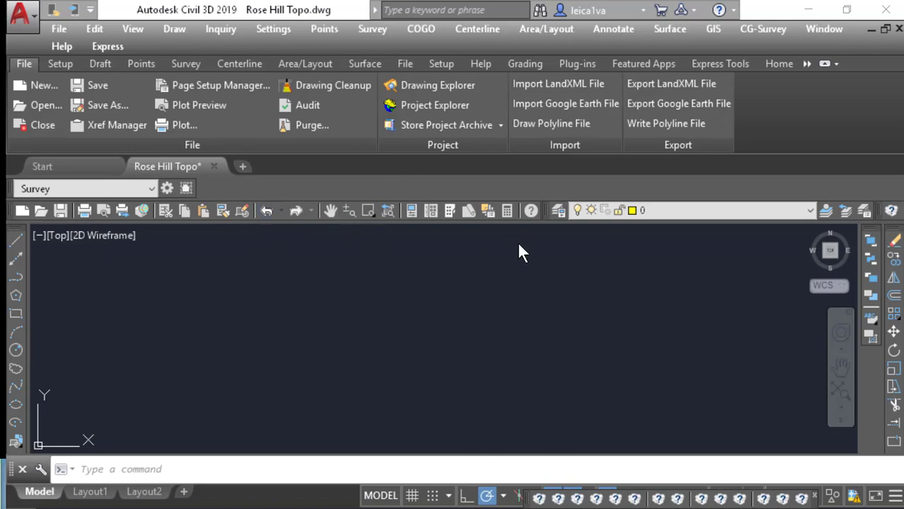
# - Open the Leica Demo.fld code table in the Field to Finish code editor
pyautogui.click(381, 35)
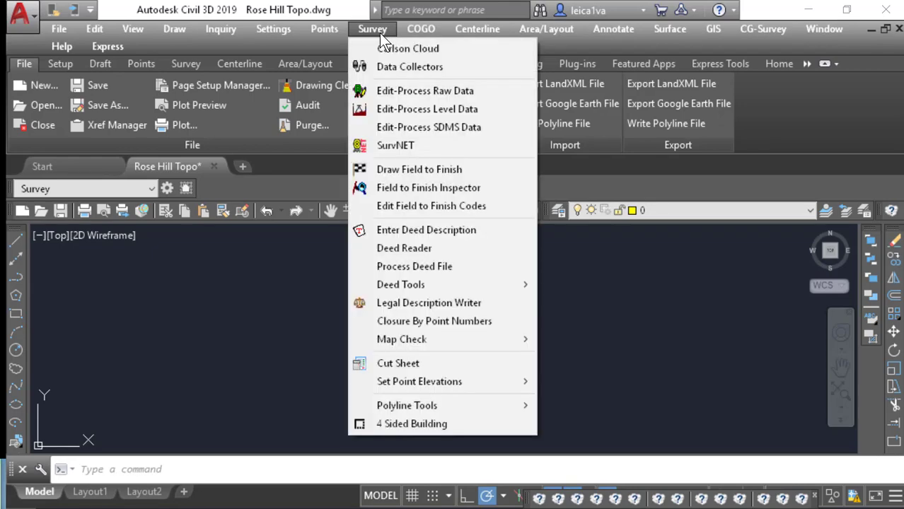
pyautogui.click(429, 206)
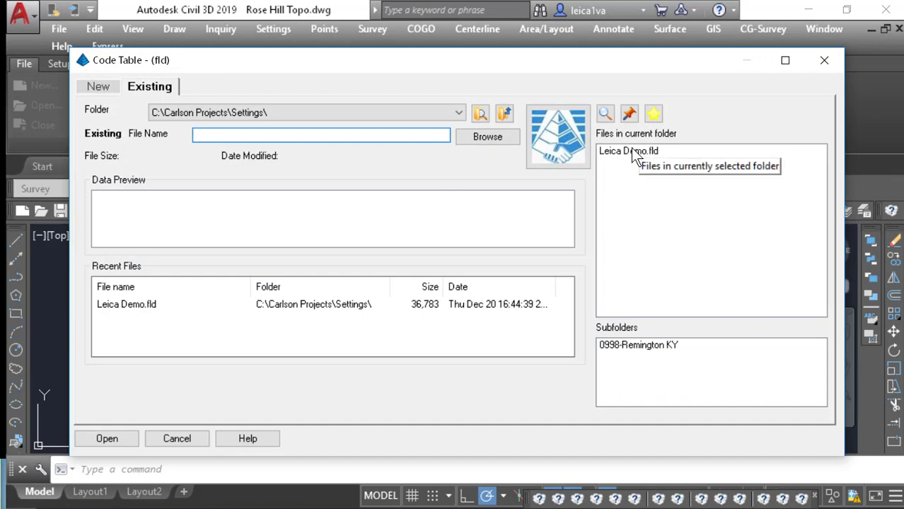
pyautogui.click(633, 151)
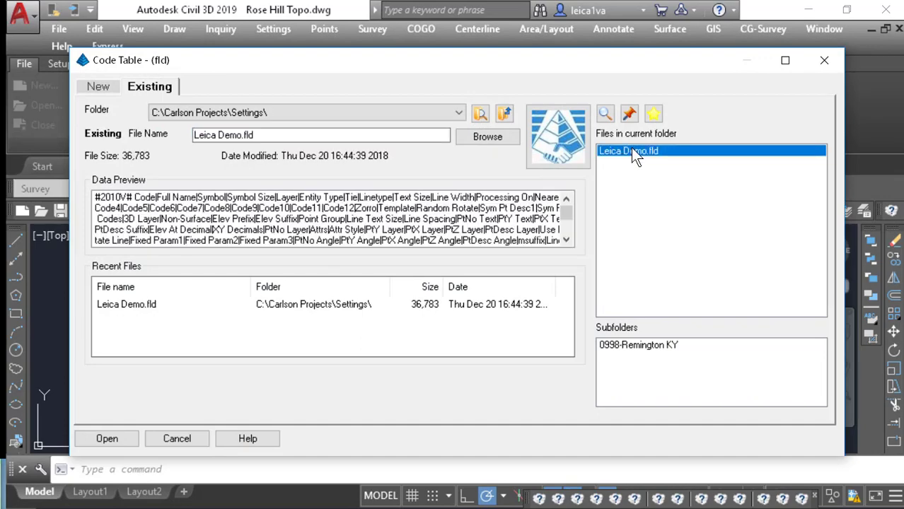
pyautogui.click(116, 444)
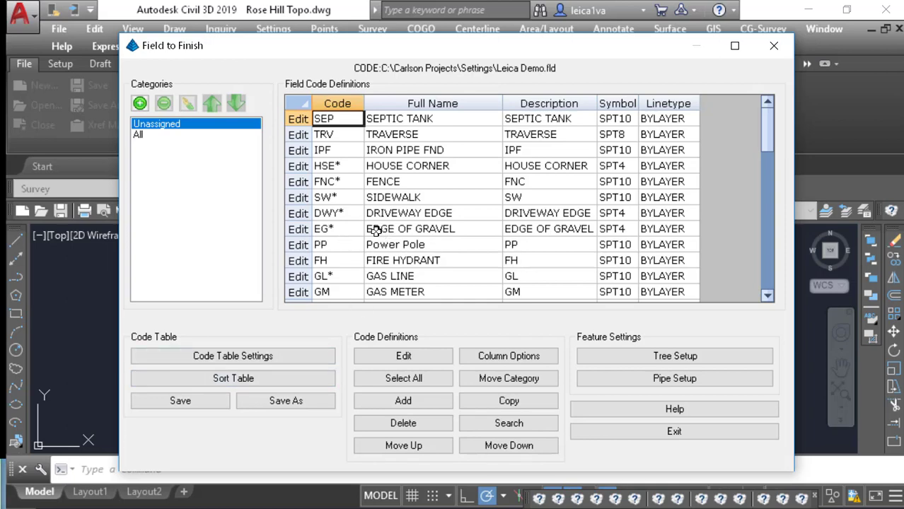
pyautogui.click(336, 201)
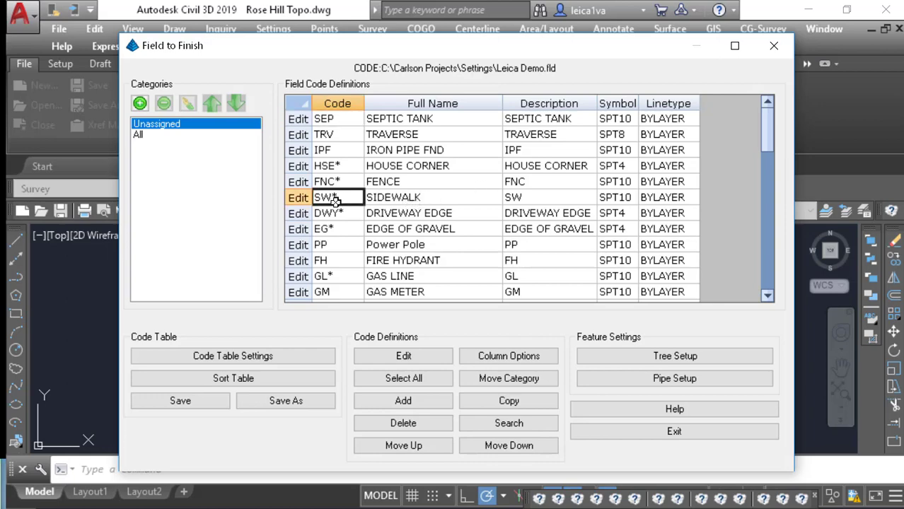
pyautogui.click(298, 198)
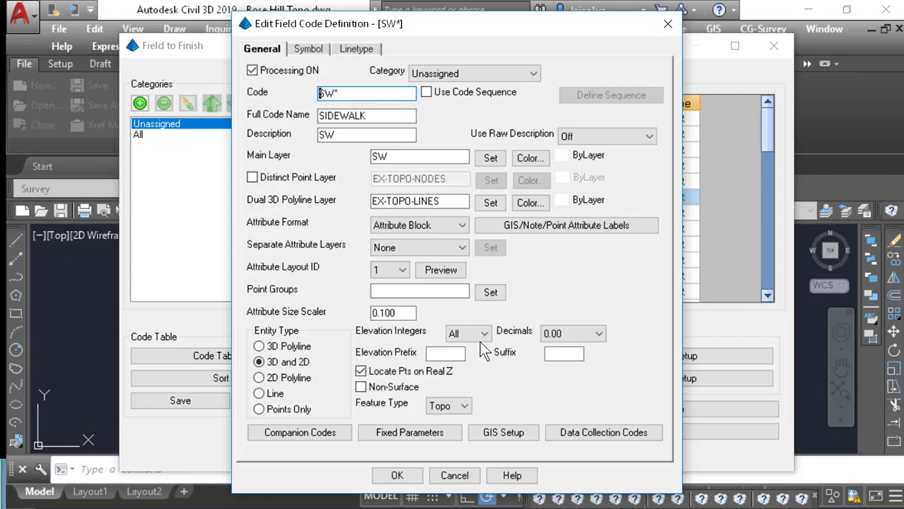
pyautogui.click(397, 476)
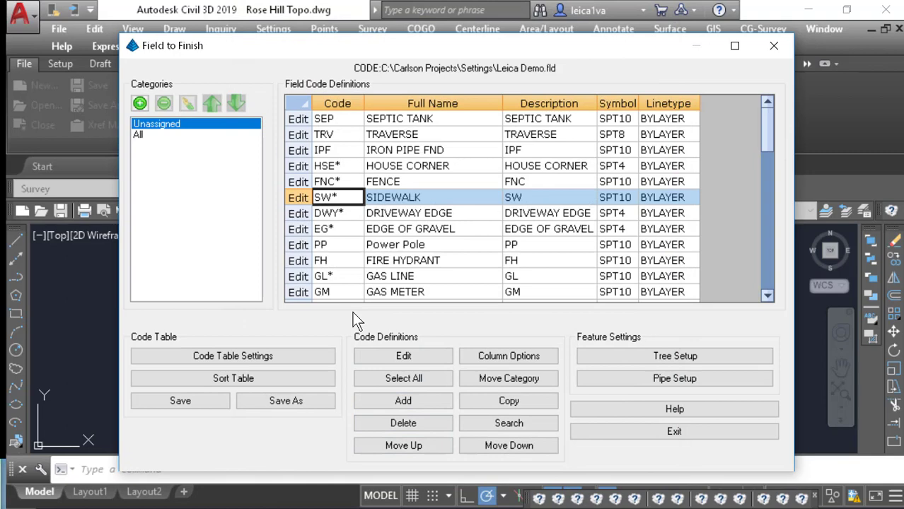
# - Show the code table's Special Codes, inspect the CLS close-linework code, then switch to Leica Captivate
pyautogui.click(258, 355)
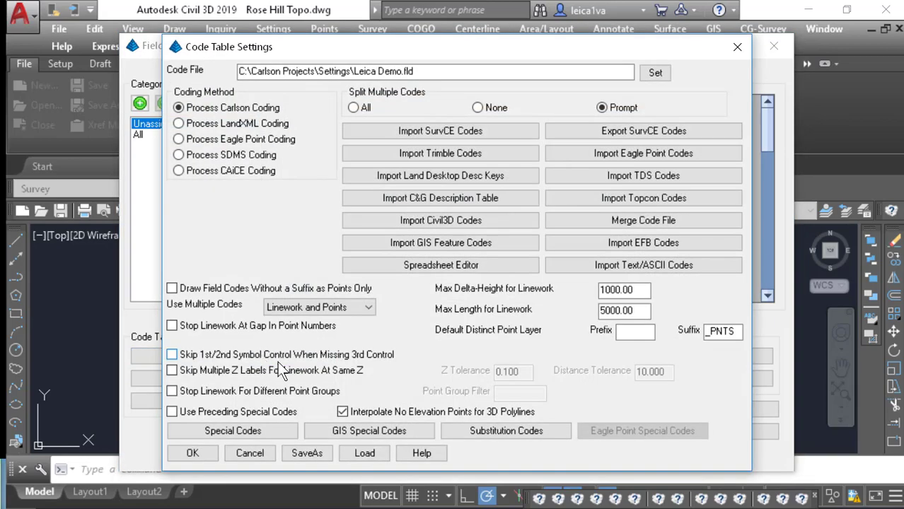
pyautogui.click(247, 431)
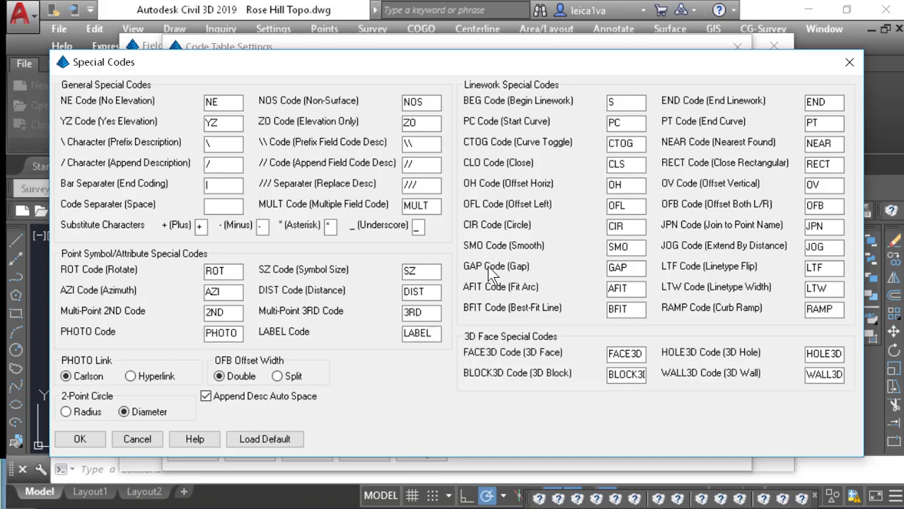
pyautogui.moveTo(534, 62); pyautogui.dragTo(560, 27)
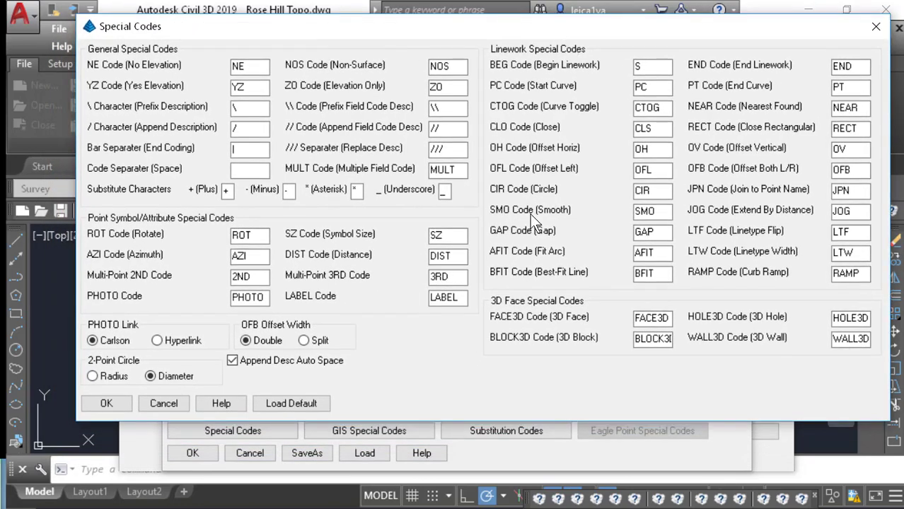
pyautogui.click(659, 133)
pyautogui.hotkey('alt', 'Tab')
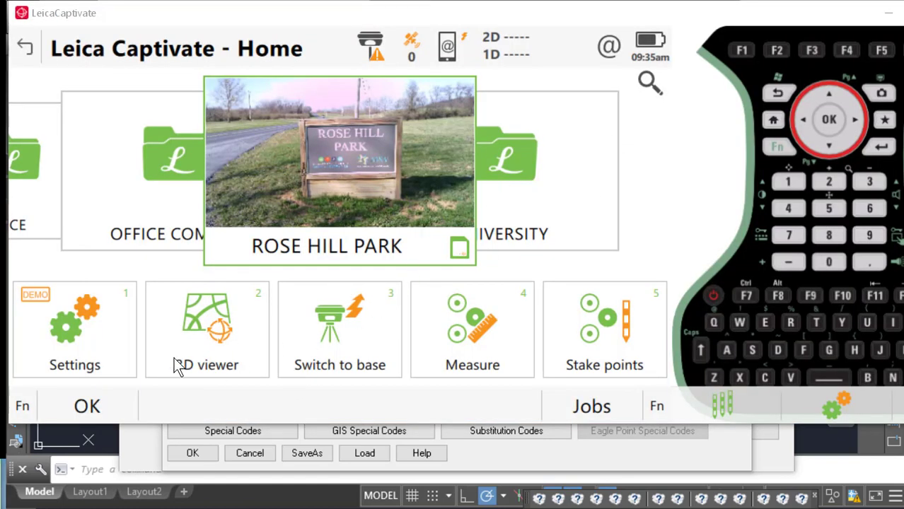
# - View Captivate's Linework coding settings, then bring Carlson's Special Codes window back to the front
pyautogui.click(75, 333)
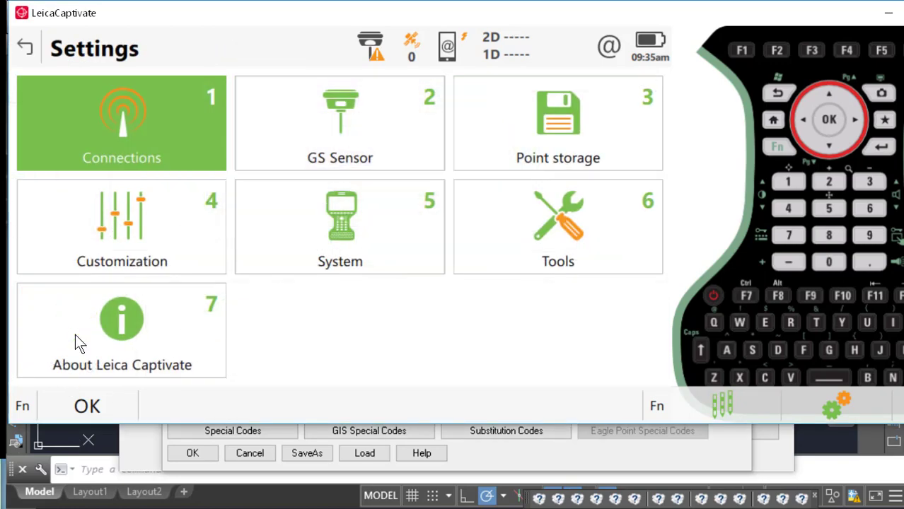
pyautogui.click(90, 265)
pyautogui.click(291, 240)
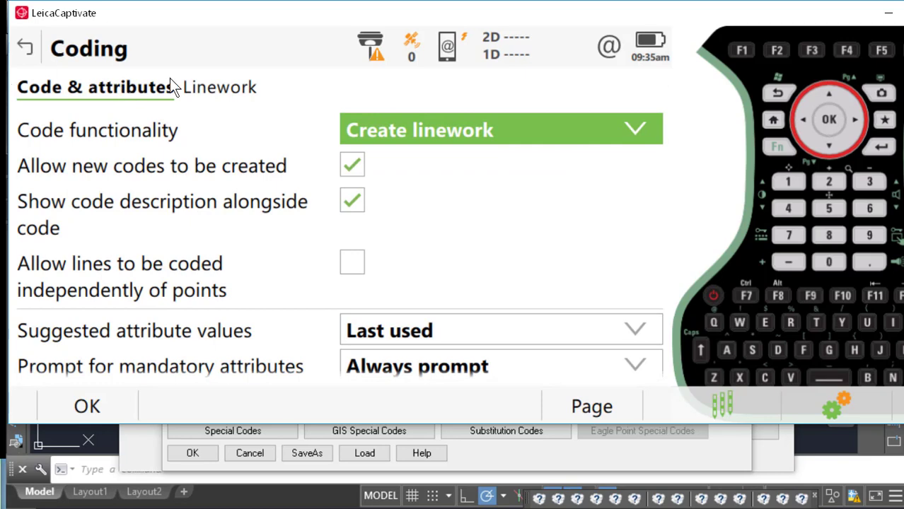
pyautogui.click(215, 89)
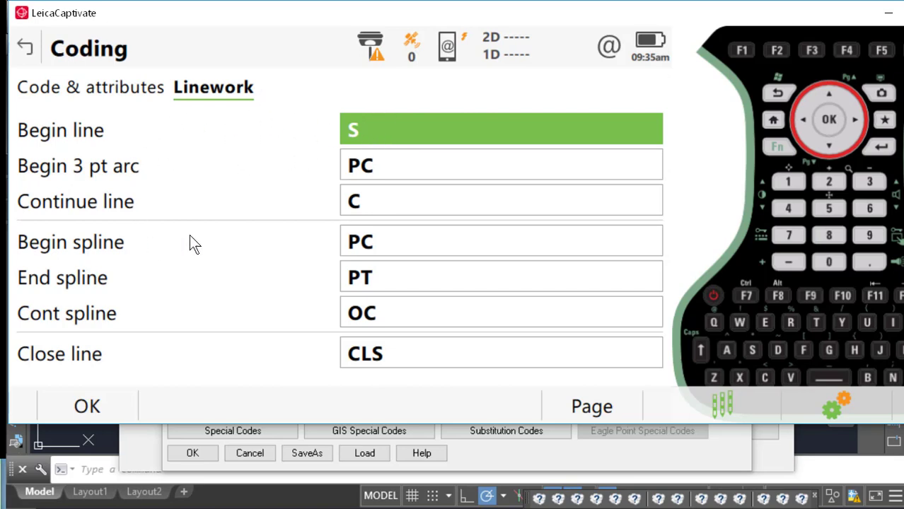
pyautogui.click(557, 450)
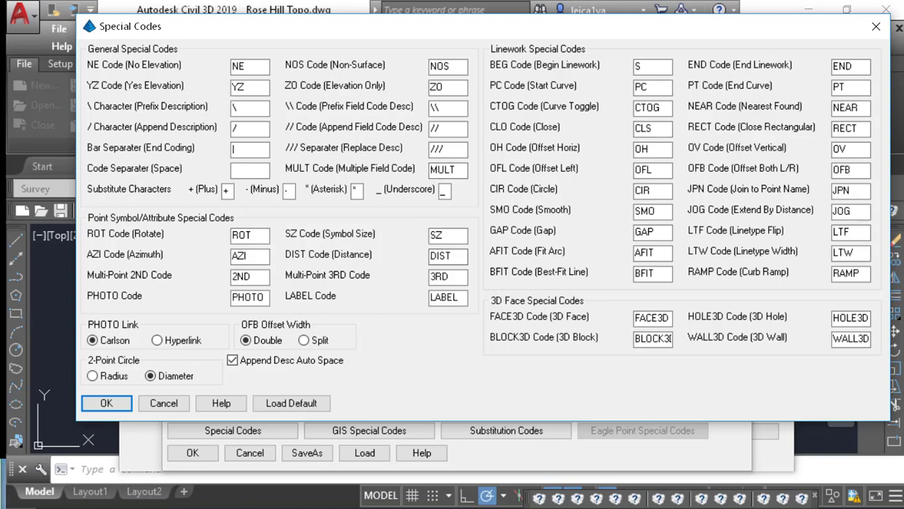
# - Switch back to Captivate and confirm the Coding settings to return to the Home screen
pyautogui.hotkey('alt', 'Tab')
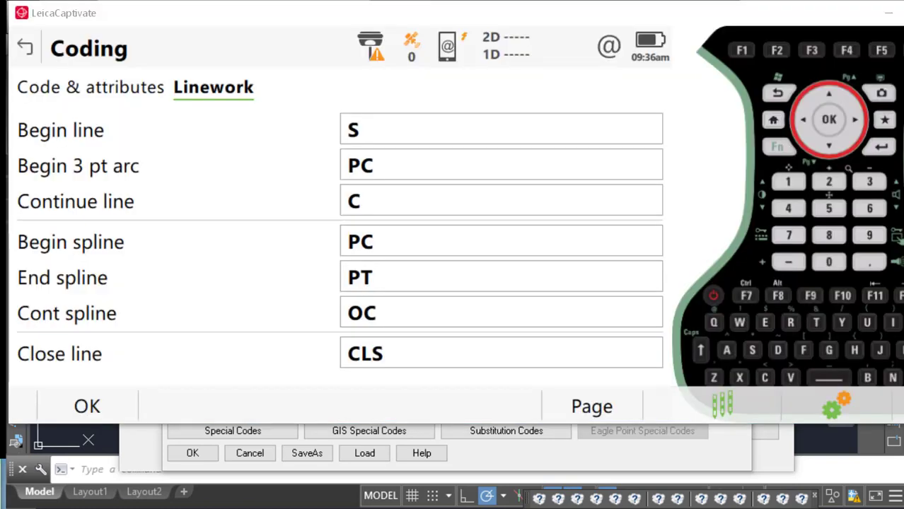
pyautogui.click(107, 405)
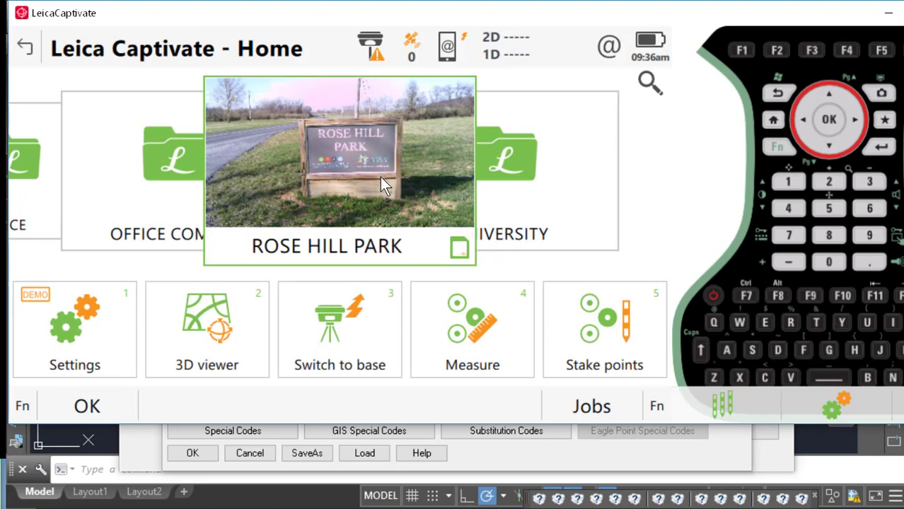
# - Show the ROSE HILL PARK points and linework in the 3D viewer, panning and zooming out
pyautogui.click(208, 328)
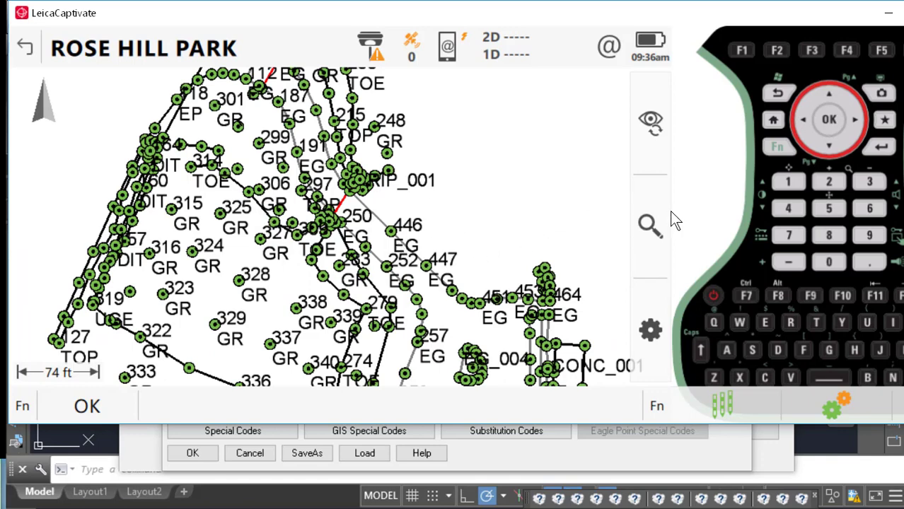
pyautogui.click(650, 225)
pyautogui.click(607, 189)
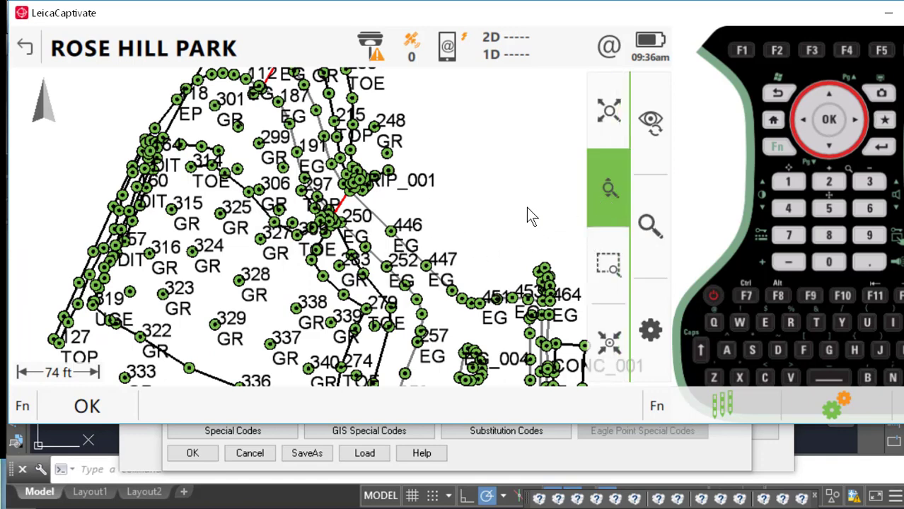
pyautogui.scroll(-2, 494, 252)
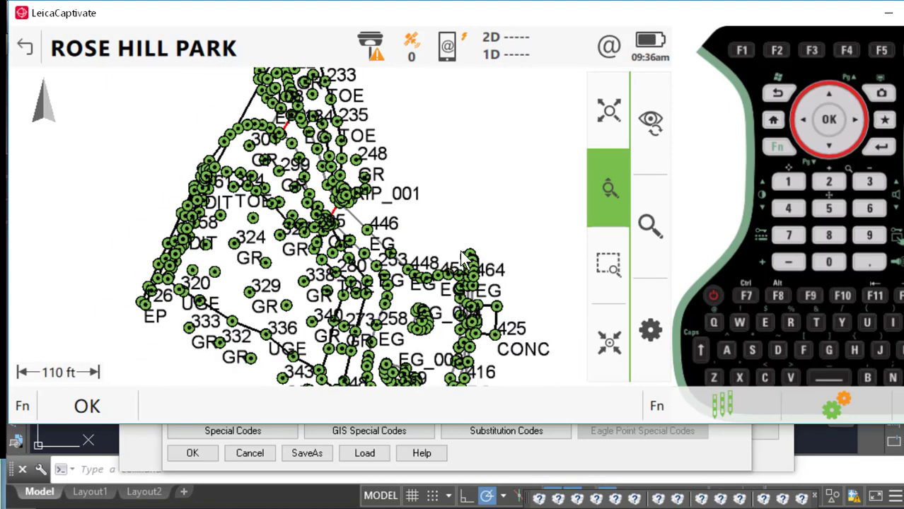
# - Export the ROSE HILL PARK job as ASCII with a format file, overwriting ROSE HILL PARK.txt
pyautogui.click(25, 46)
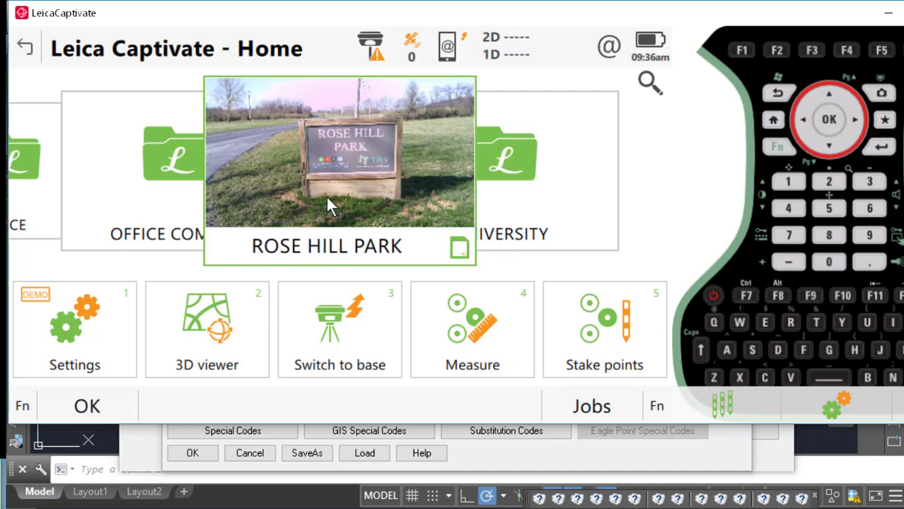
pyautogui.click(327, 198)
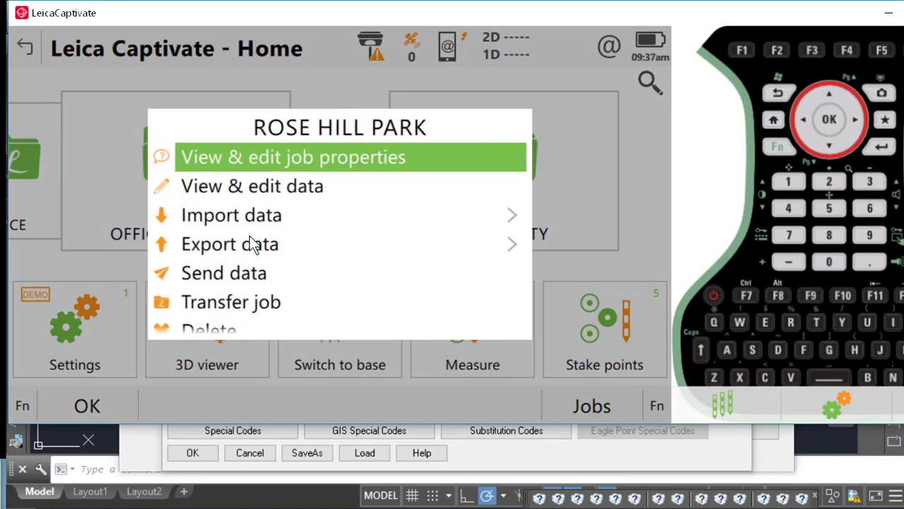
pyautogui.click(252, 244)
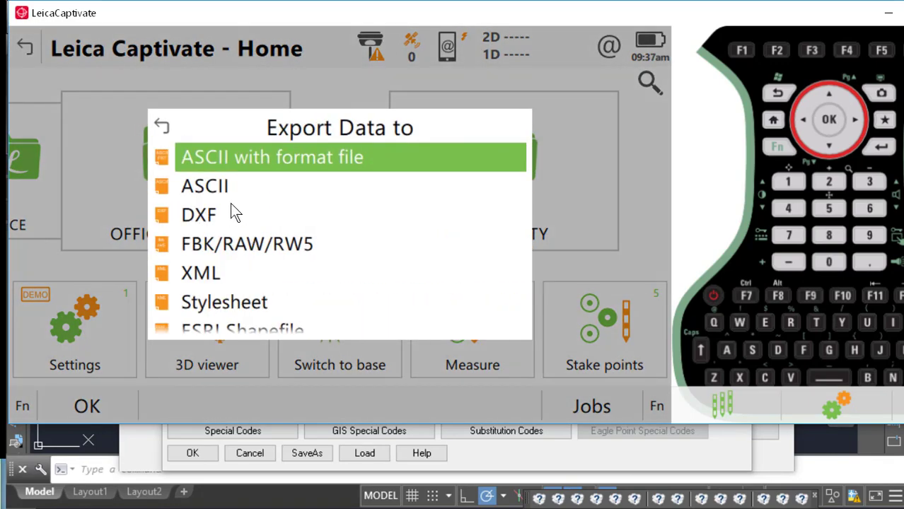
pyautogui.click(269, 161)
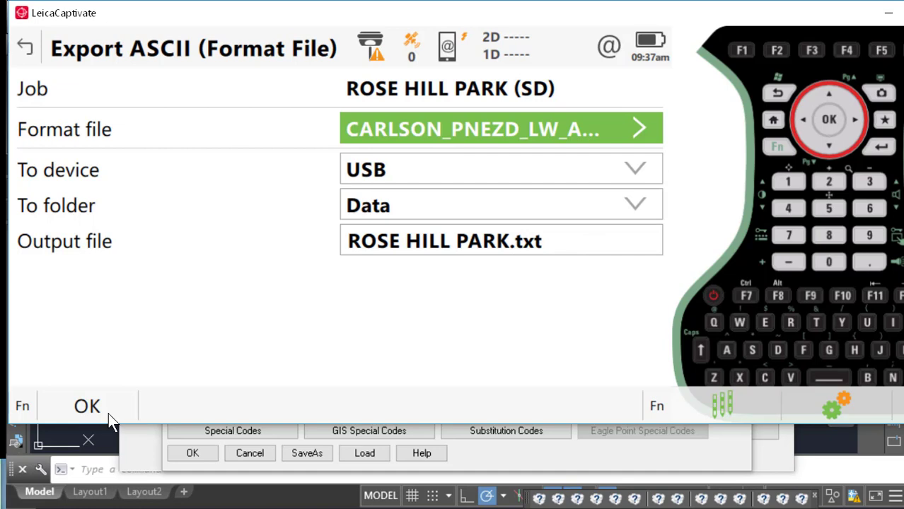
pyautogui.click(89, 407)
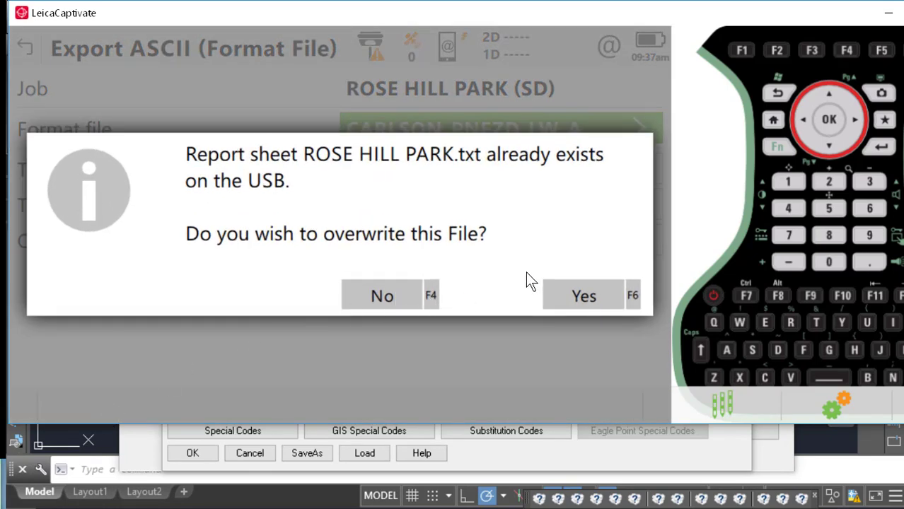
pyautogui.click(577, 297)
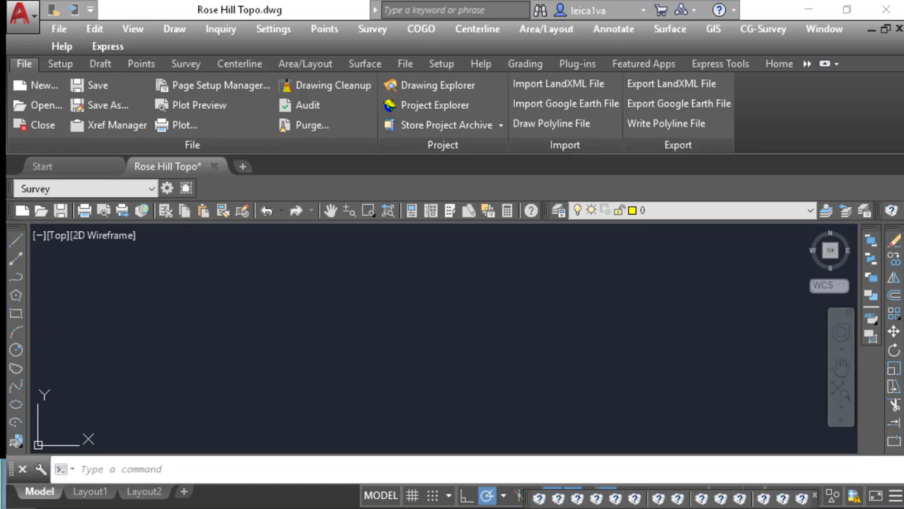
# - Select ROSE HILL PARK.txt as the file for a Text/ASCII point import
pyautogui.click(324, 28)
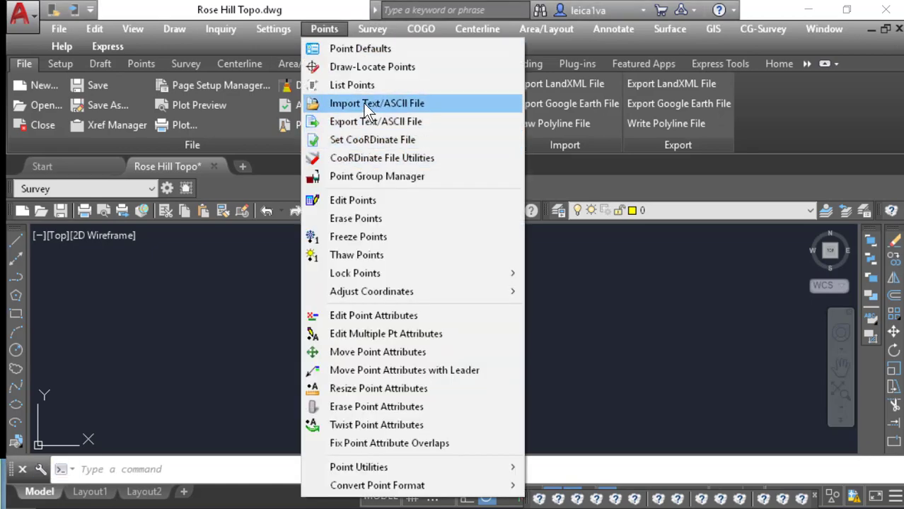
pyautogui.click(363, 101)
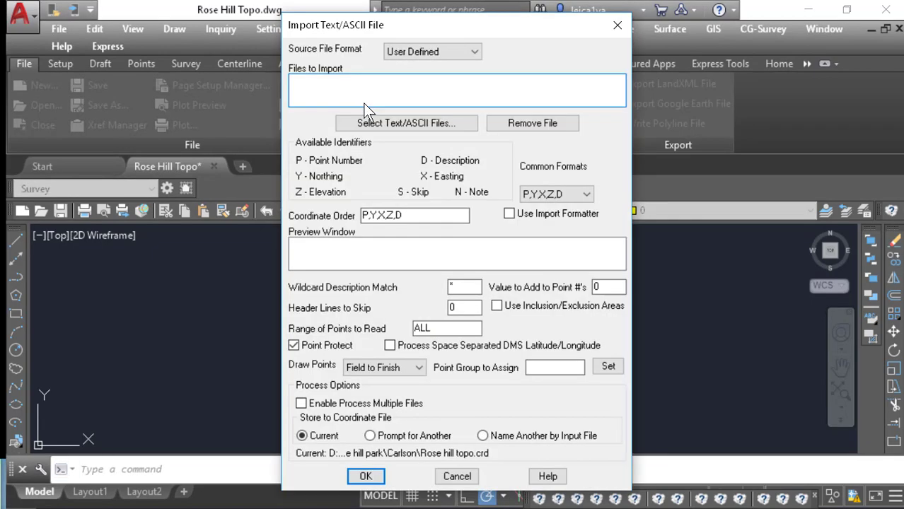
pyautogui.click(387, 123)
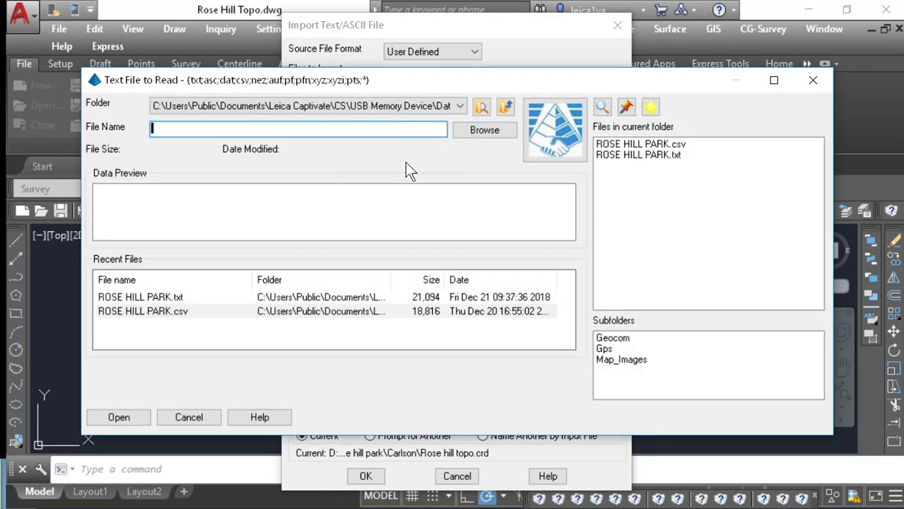
pyautogui.click(651, 155)
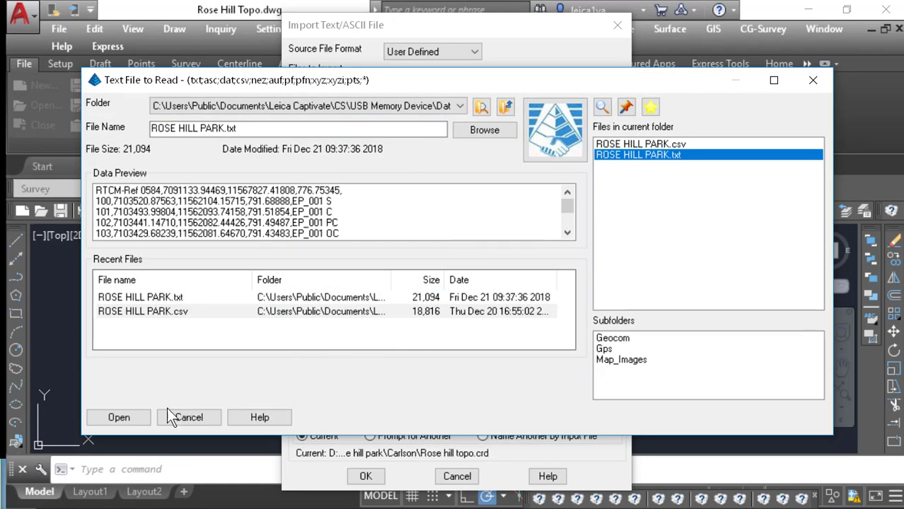
pyautogui.click(125, 422)
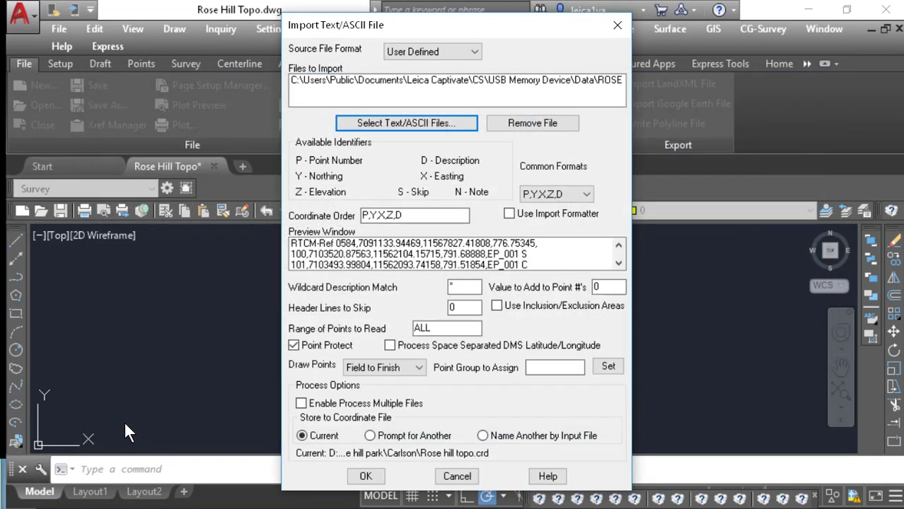
# - Set Draw Points to Field to Finish and run the import
pyautogui.click(381, 368)
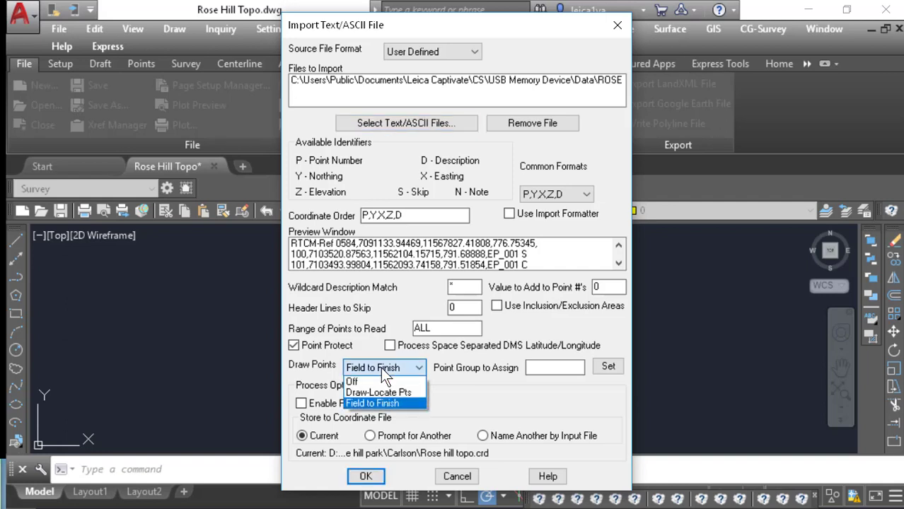
pyautogui.click(376, 403)
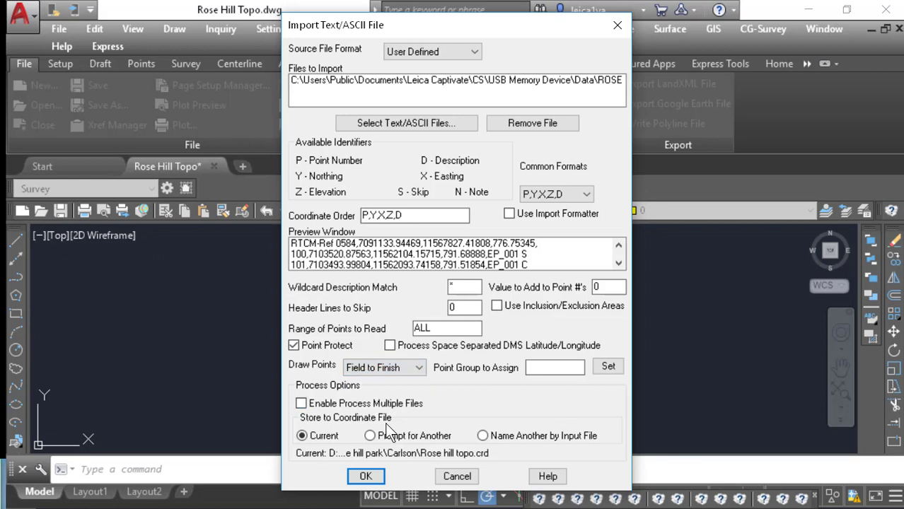
pyautogui.click(366, 477)
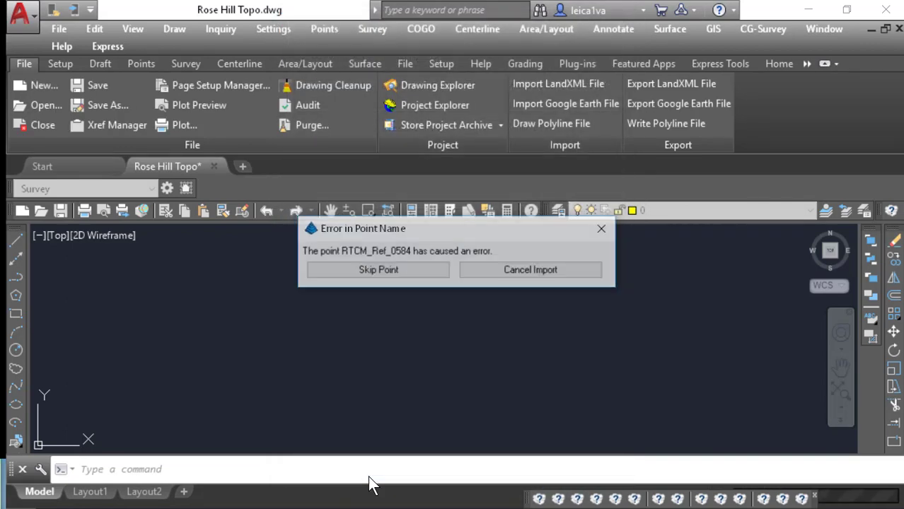
# - Skip the RTCM_Ref_0584 point, accept the summary, and split all multiple codes
pyautogui.click(380, 272)
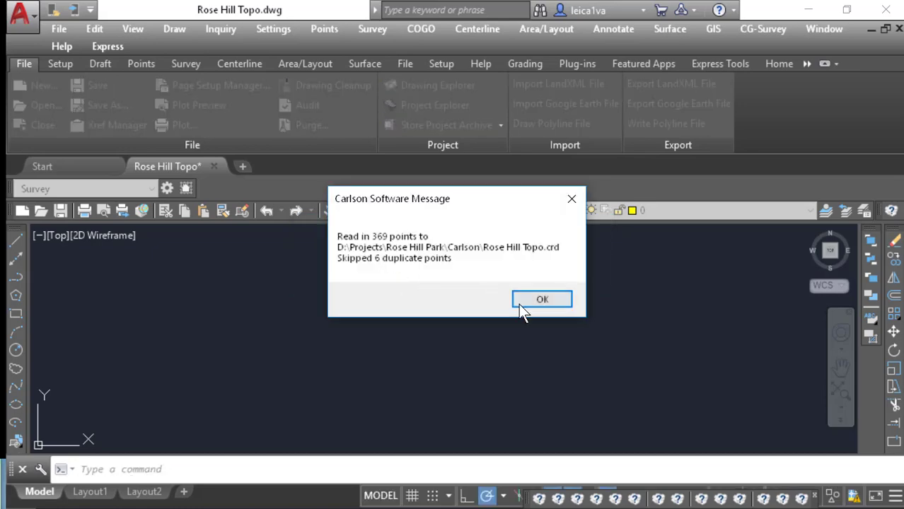
pyautogui.click(540, 299)
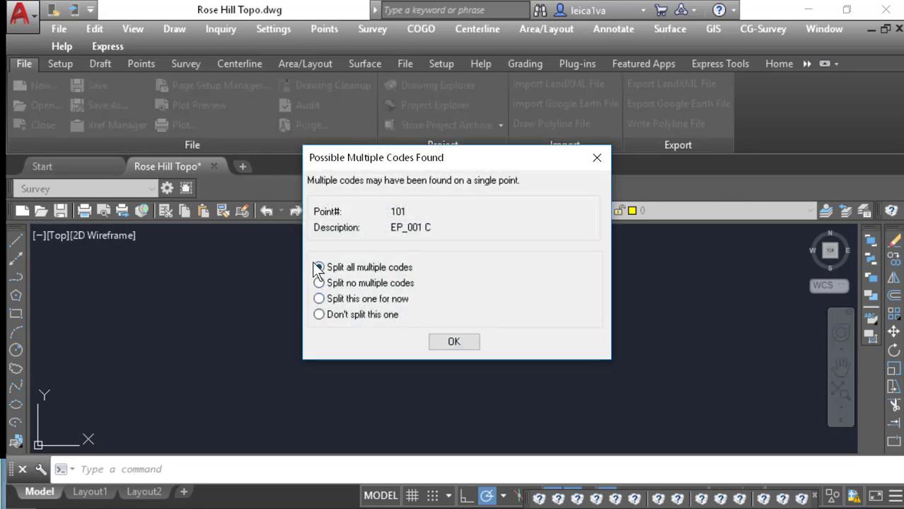
pyautogui.click(467, 341)
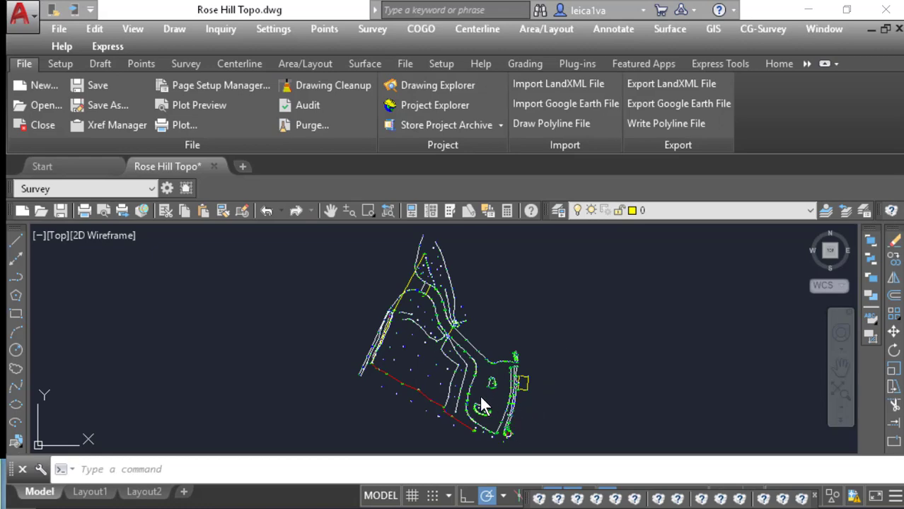
pyautogui.scroll(6, 481, 404)
pyautogui.moveTo(484, 393)
pyautogui.mouseDown(button='middle')
pyautogui.moveTo(467, 272)
pyautogui.moveTo(390, 218)
pyautogui.mouseUp(button='middle')
pyautogui.scroll(-1, 362, 330)
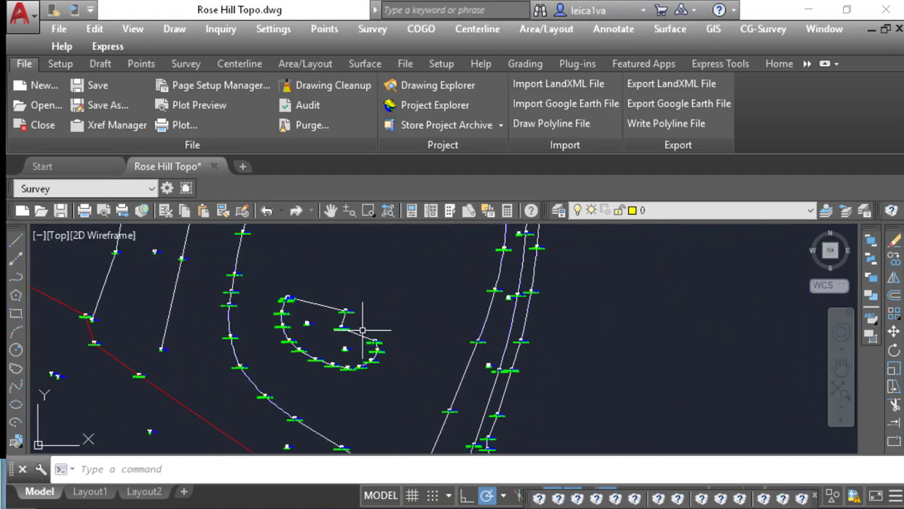
pyautogui.scroll(-1, 363, 330)
pyautogui.moveTo(257, 302); pyautogui.dragTo(293, 431, button='middle')
pyautogui.moveTo(353, 369)
pyautogui.mouseDown(button='middle')
pyautogui.moveTo(283, 360)
pyautogui.moveTo(242, 301)
pyautogui.mouseUp(button='middle')
pyautogui.scroll(1, 242, 300)
pyautogui.scroll(-2, 384, 292)
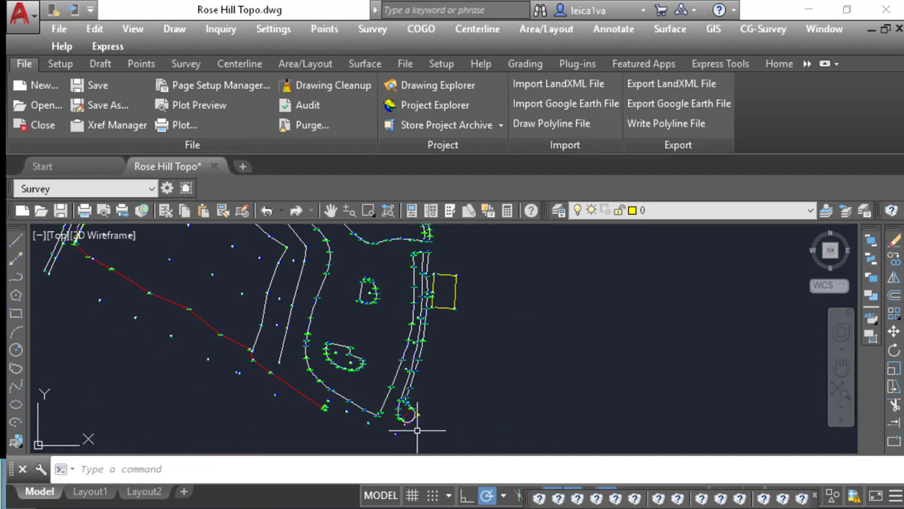
pyautogui.scroll(2, 417, 430)
pyautogui.moveTo(417, 430); pyautogui.dragTo(405, 358, button='middle')
pyautogui.scroll(3, 375, 340)
pyautogui.moveTo(388, 318); pyautogui.dragTo(390, 349, button='middle')
pyautogui.scroll(2, 389, 348)
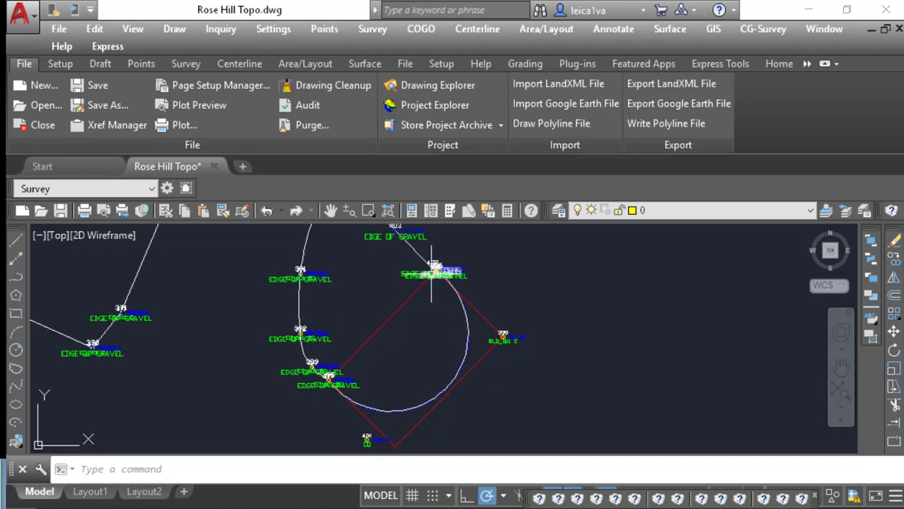
pyautogui.moveTo(431, 275)
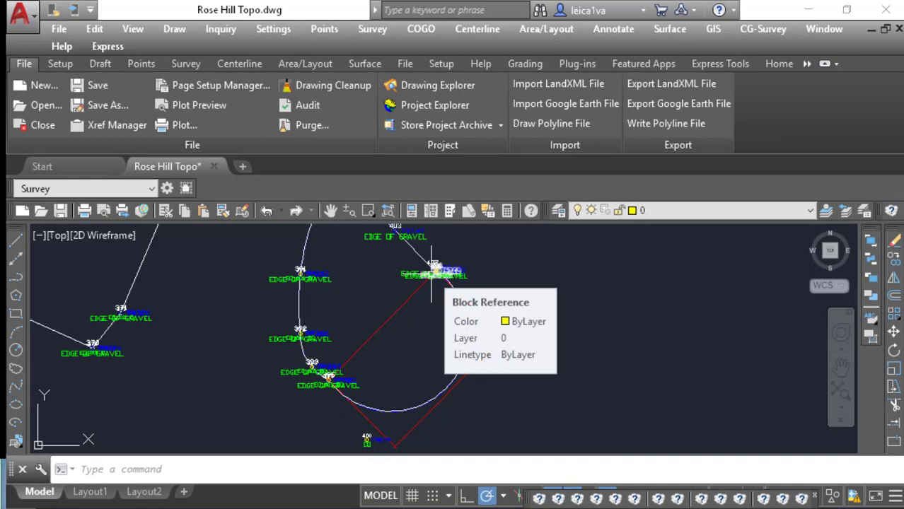